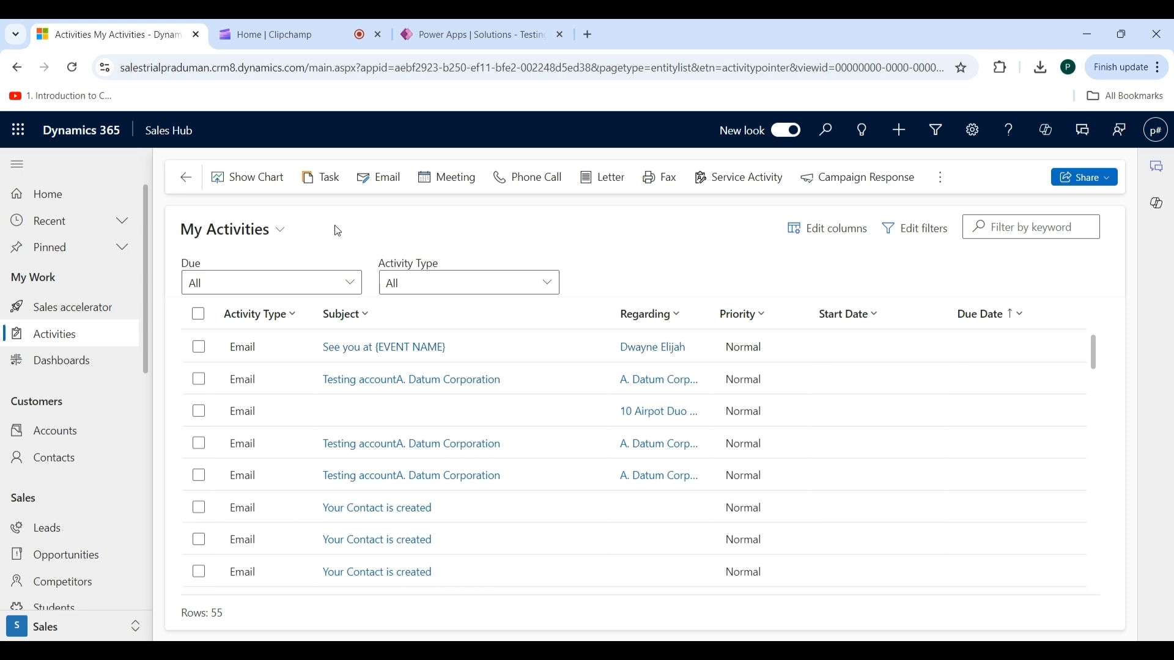
Open the Alpine Ski House account and bring up its billing details.
click(54, 436)
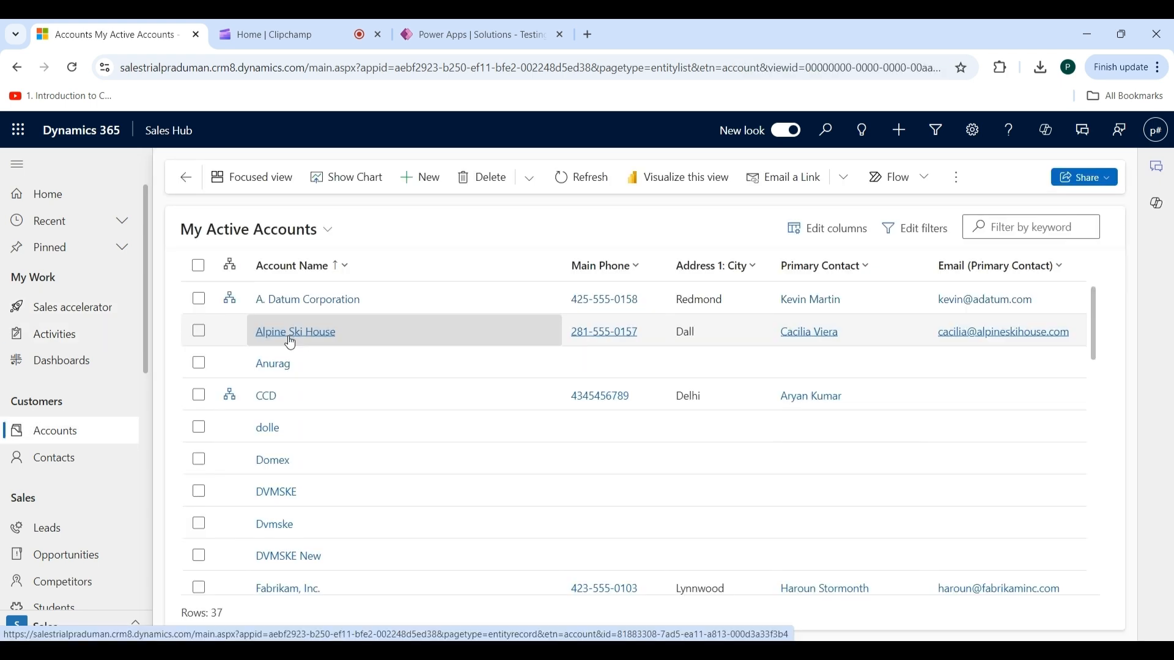
click(291, 343)
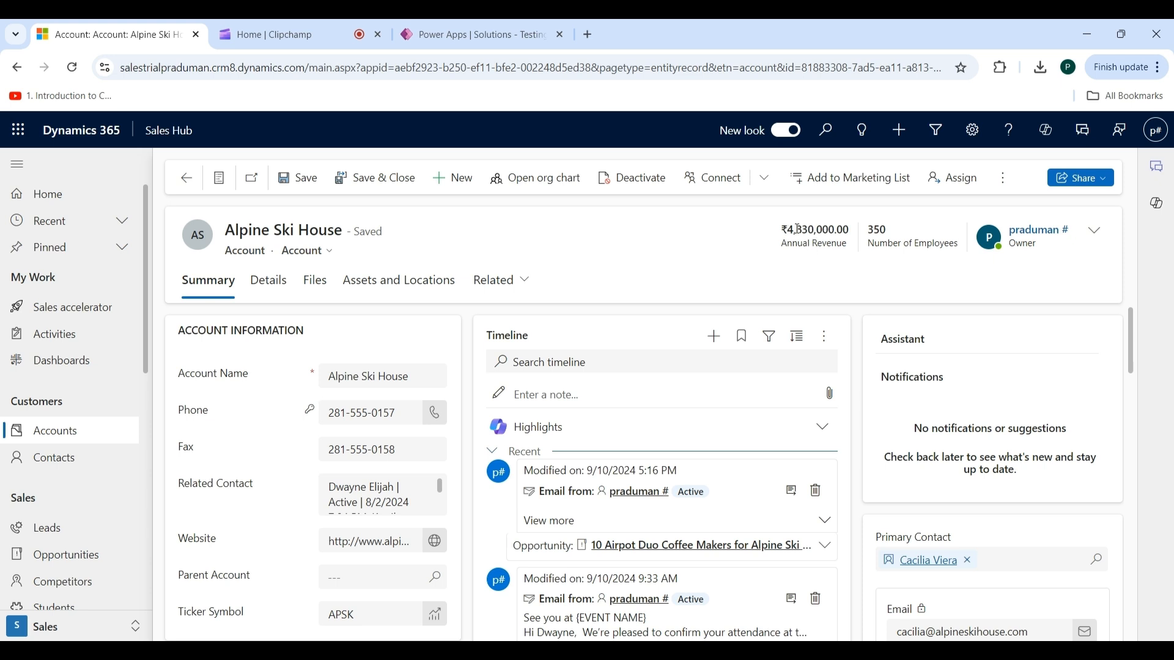
drag(790, 230, 779, 238)
click(270, 291)
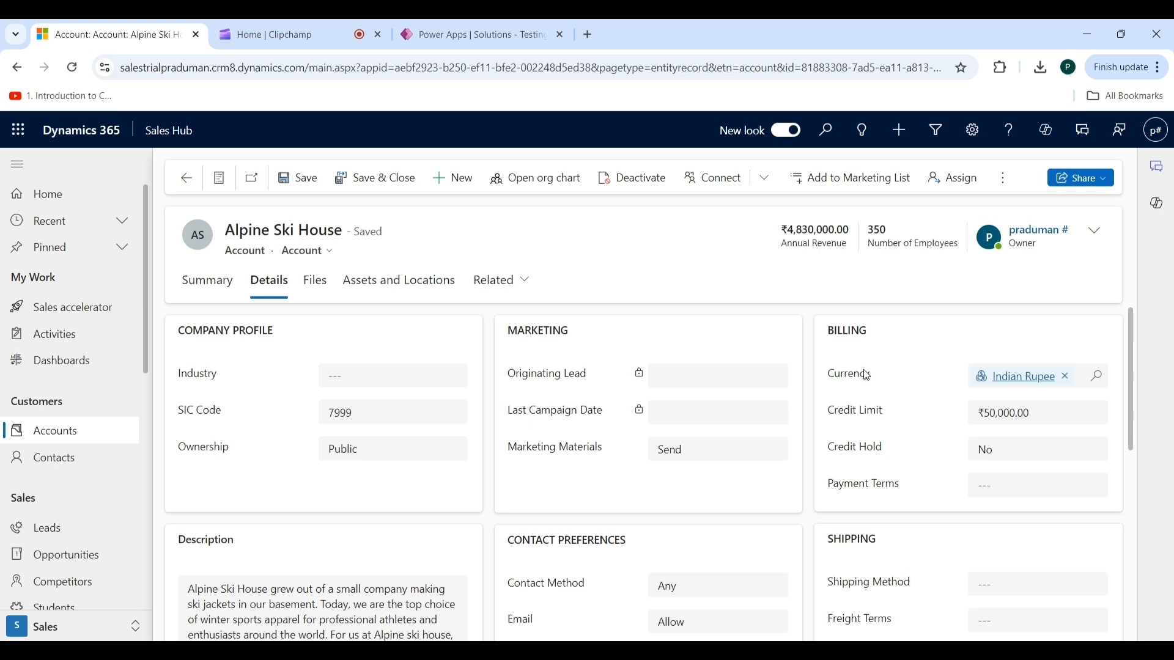
mouse_move(866, 382)
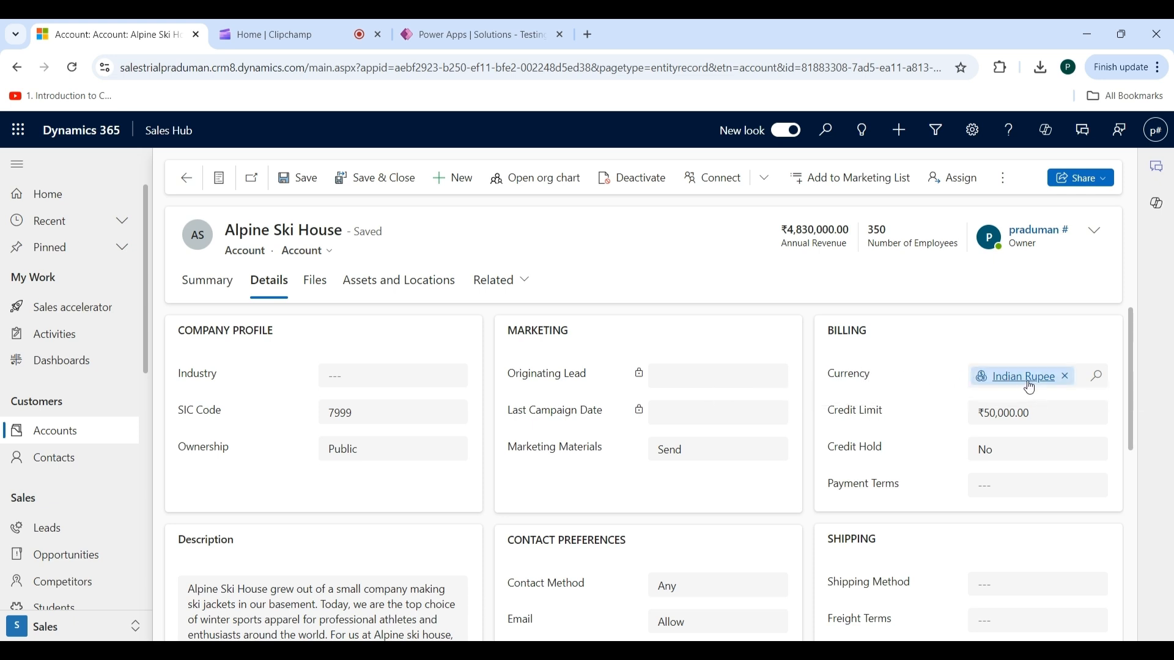
Set the account's credit limit to 10000 in the billing details and save the record.
click(1027, 414)
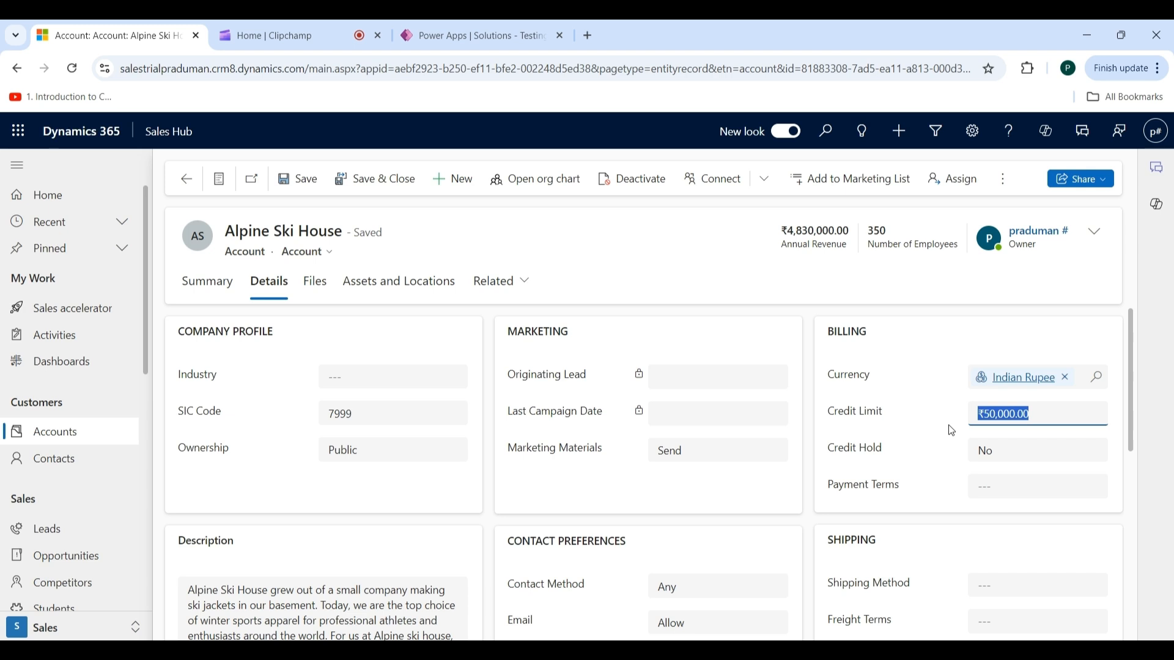
click(1039, 408)
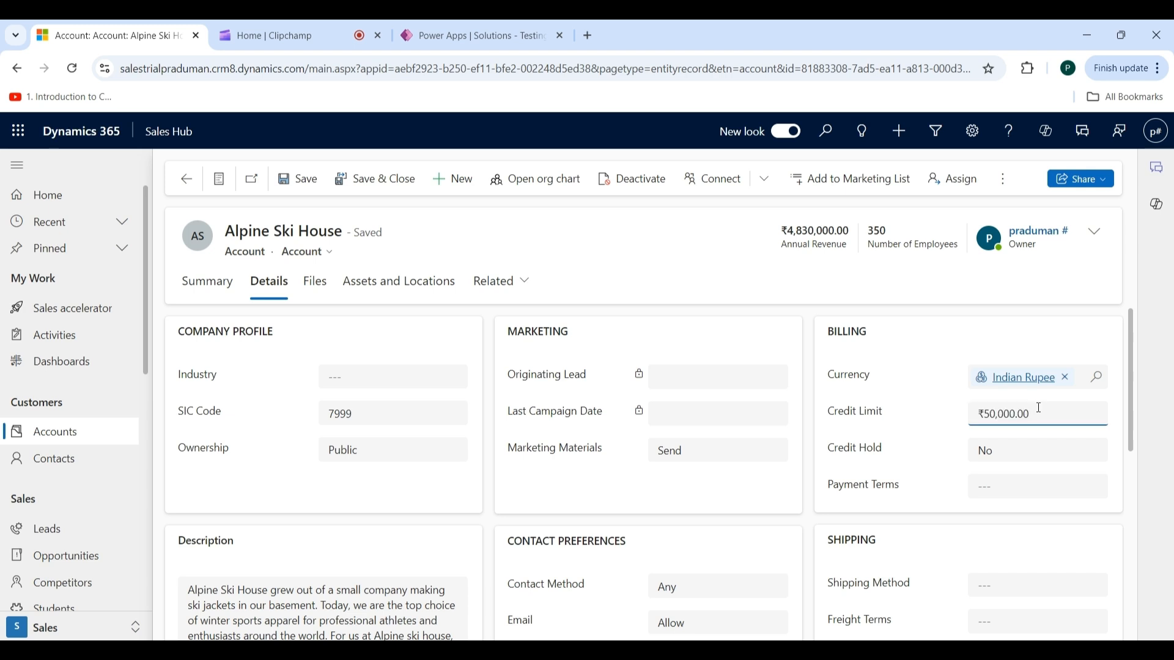
drag(1039, 408, 940, 414)
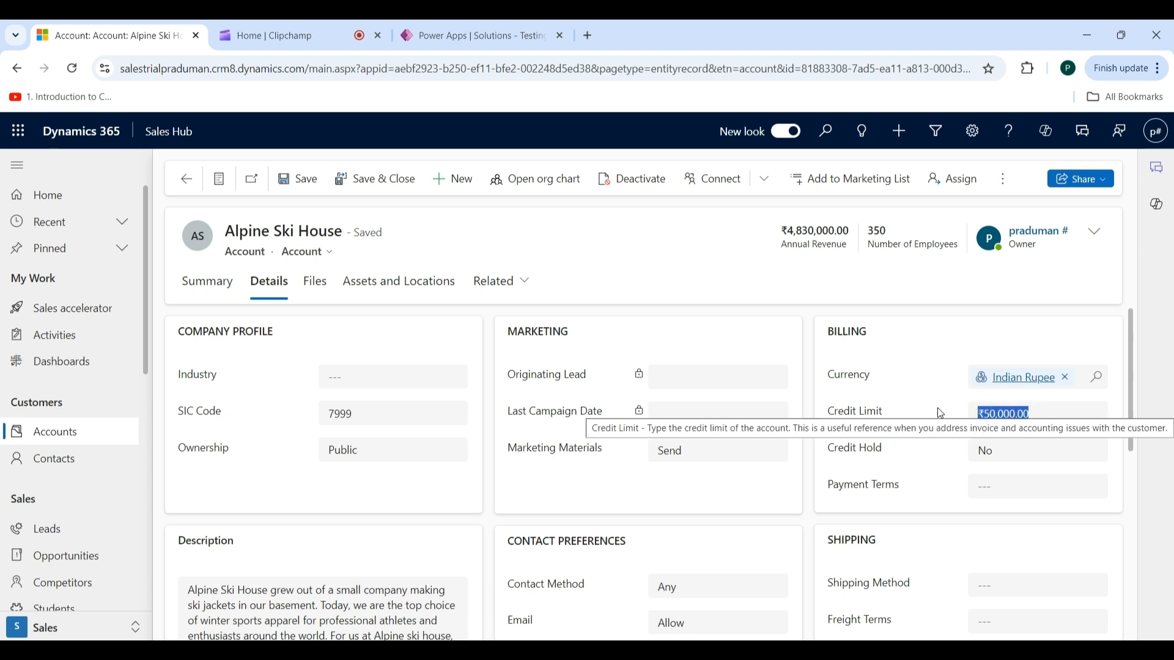
key(BackSpace)
text(10000)
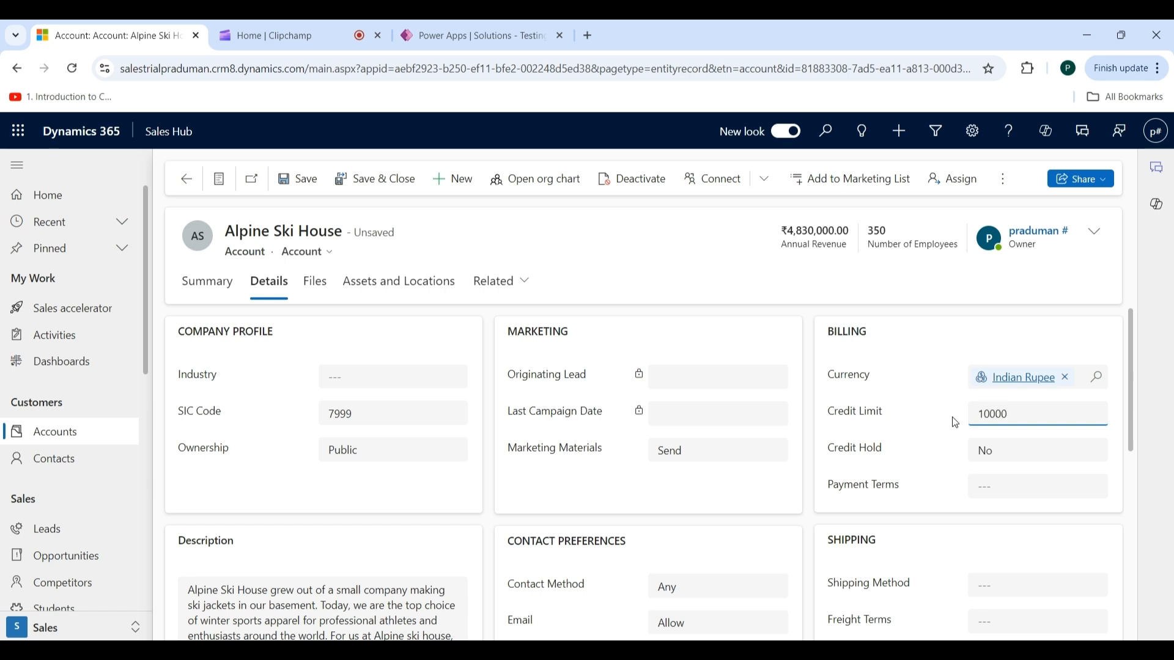
click(955, 422)
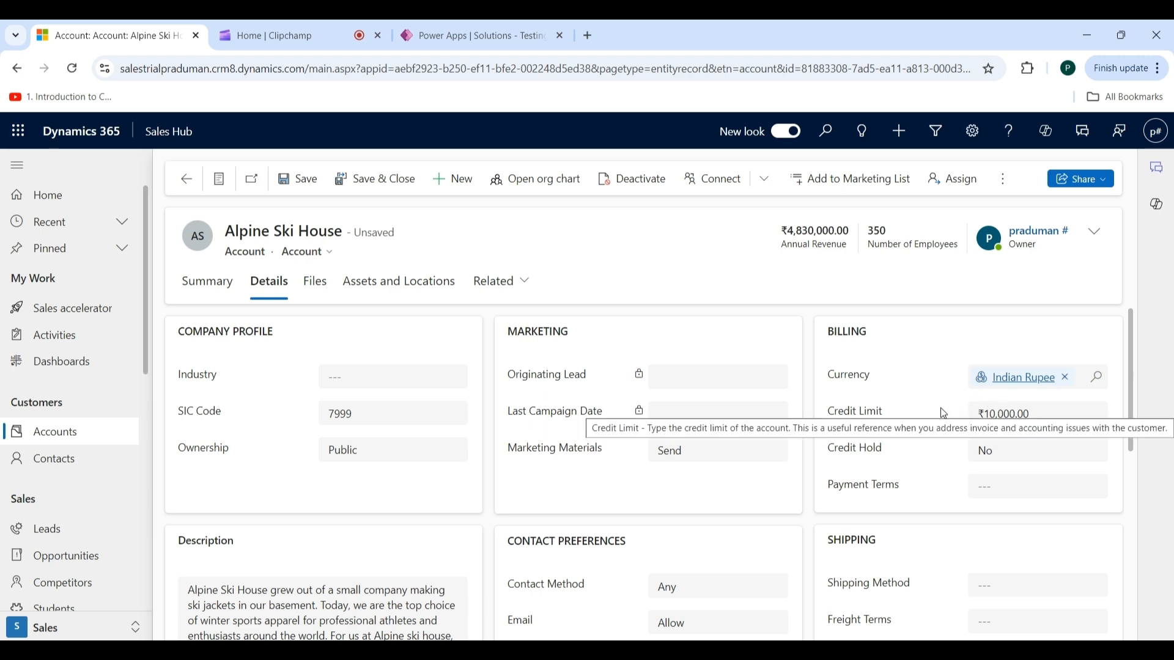
key(ctrl+s)
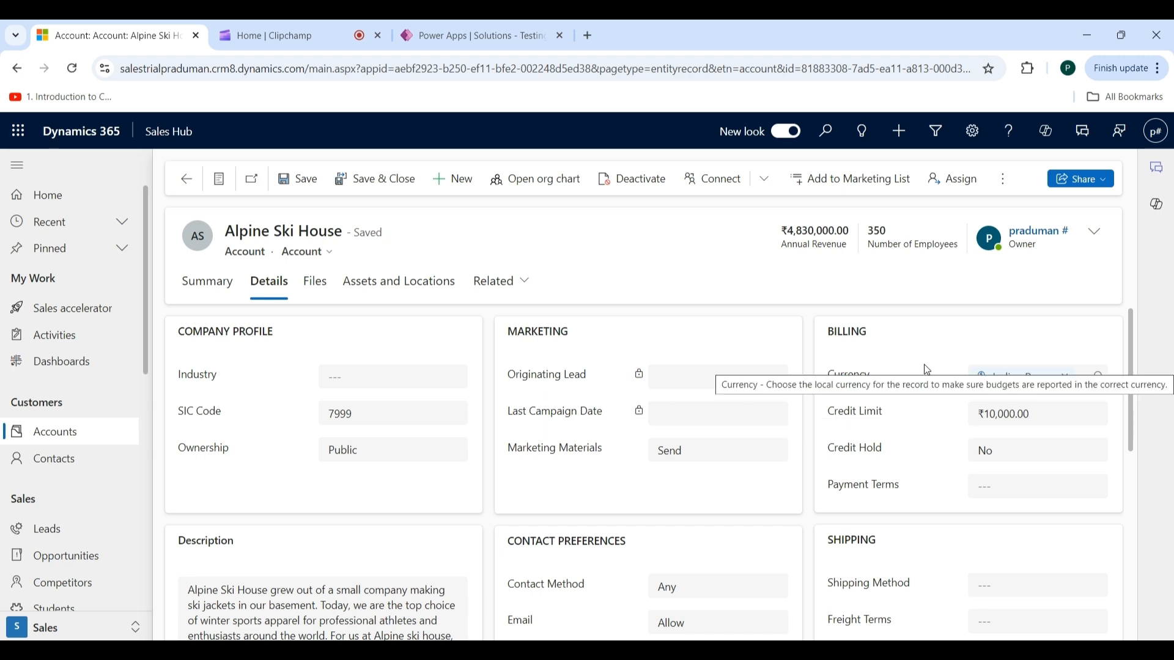
Change the Alpine Ski House account's billing currency to Euro and save the record.
click(1098, 378)
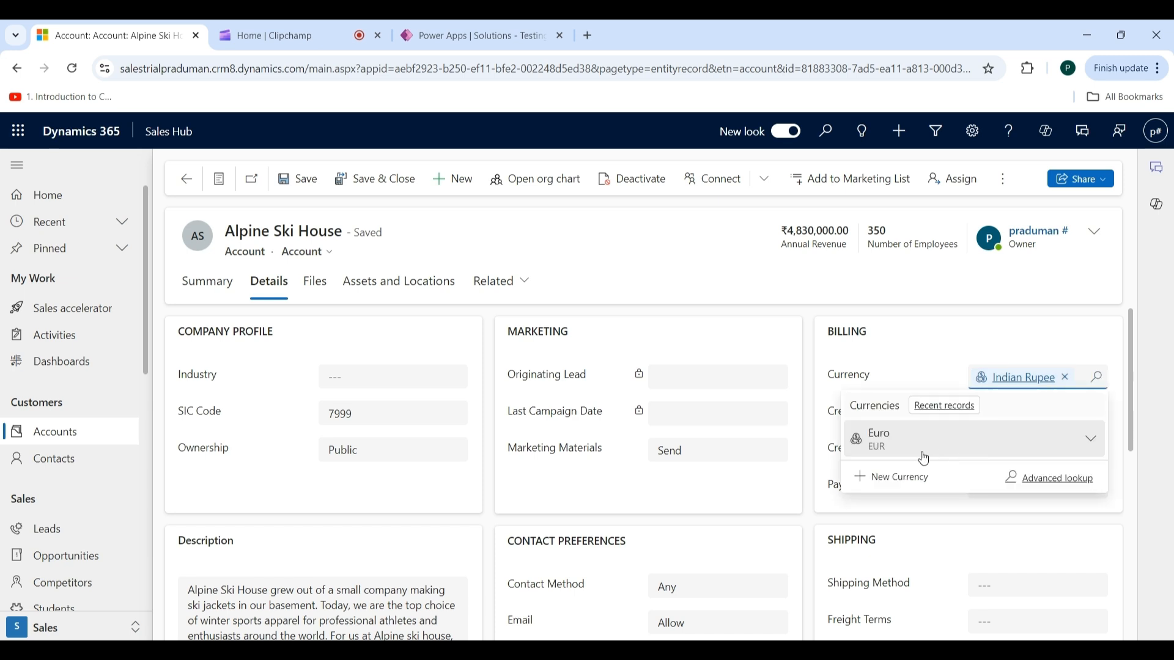
click(892, 456)
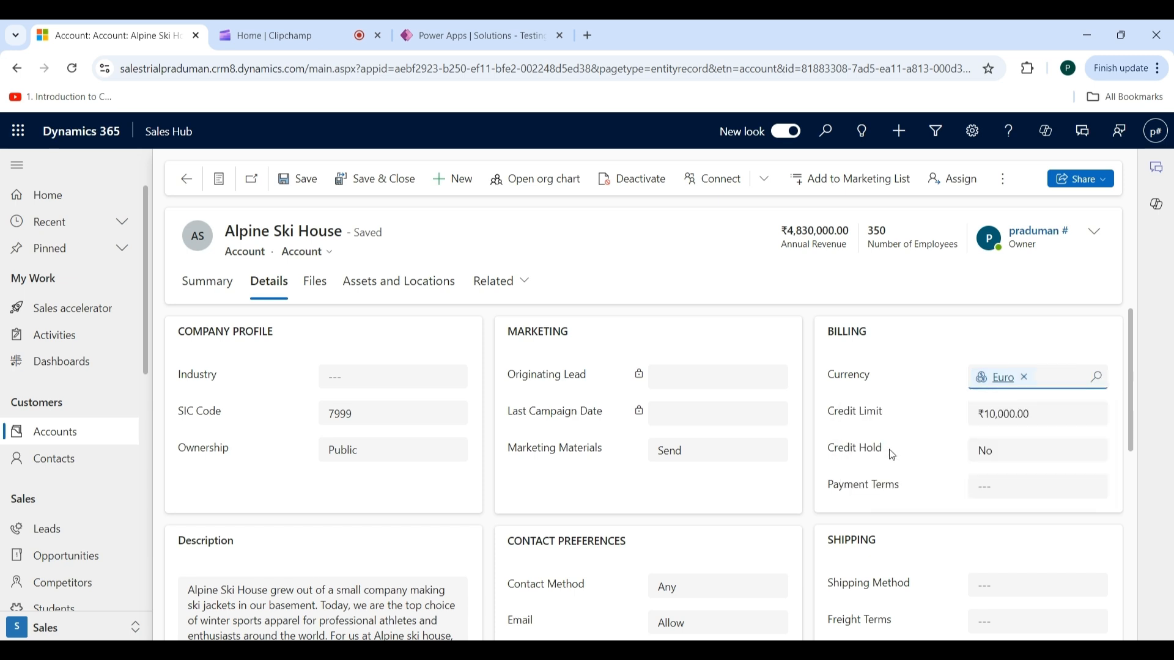
click(310, 184)
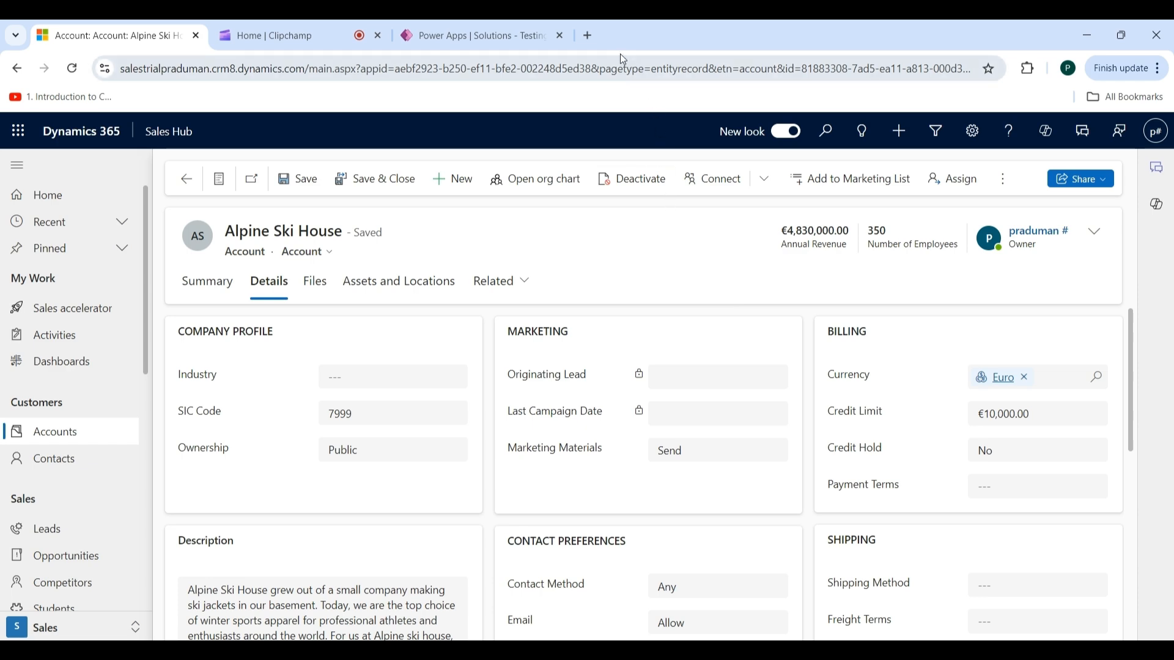
Switch to the Power Apps maker site, open the environment's advanced settings and show the Currencies list under Business Management.
click(588, 35)
text(make)
click(266, 103)
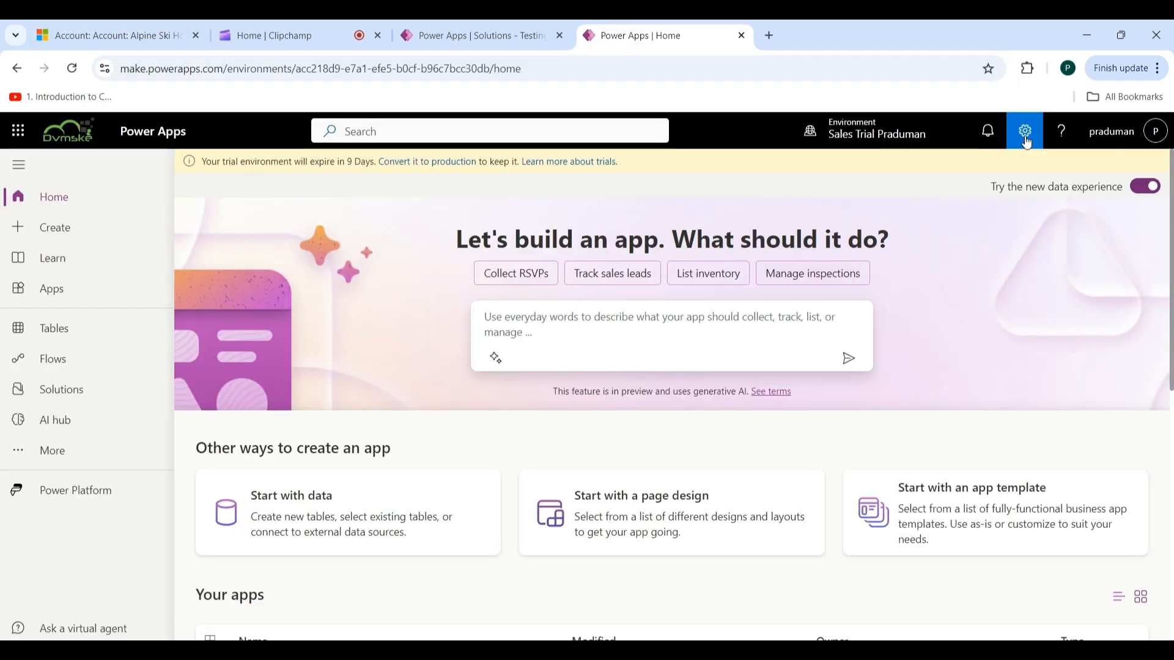
click(1026, 136)
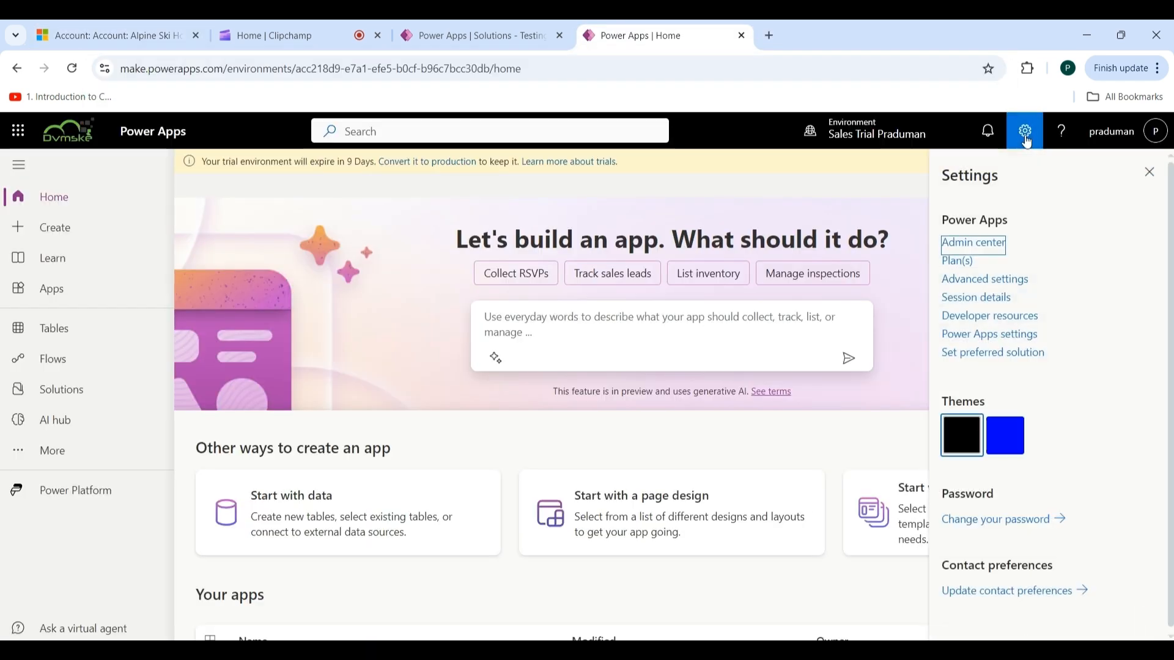
click(977, 280)
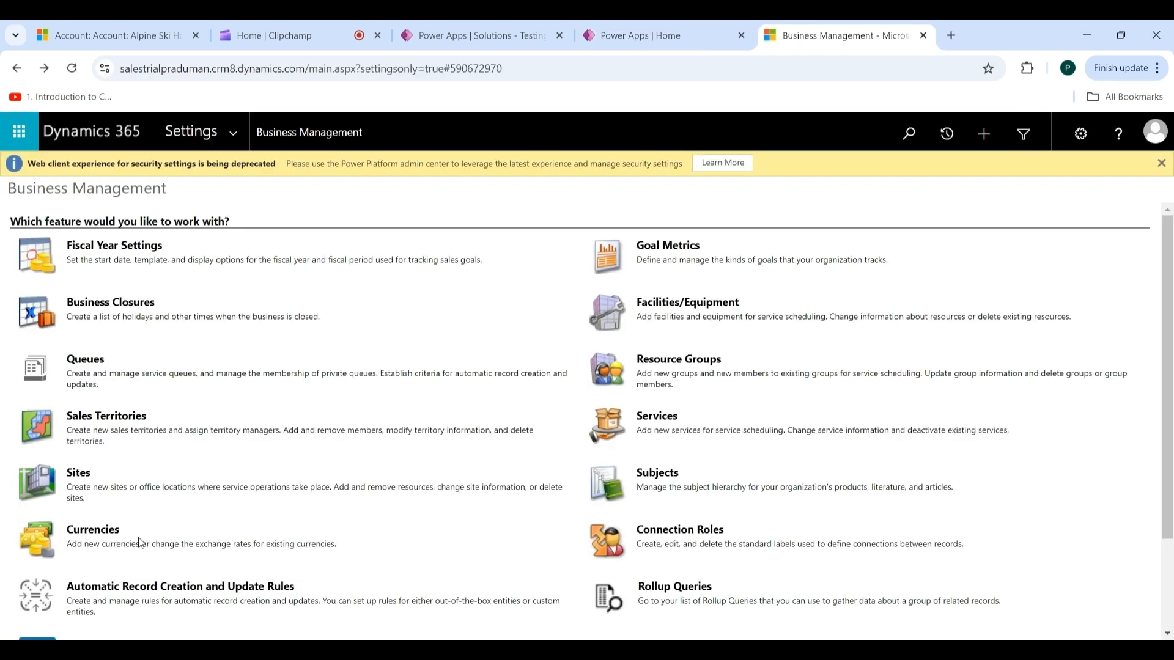
click(98, 529)
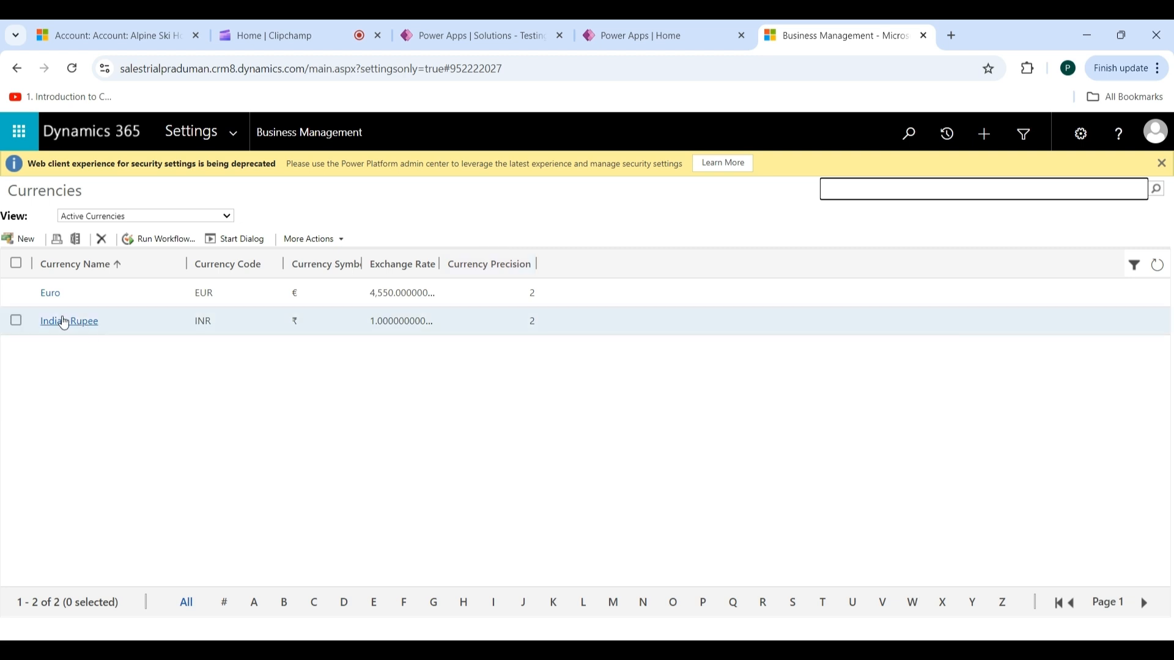
Examine the Indian Rupee currency's symbol and conversion rate, close the record, and briefly select the Euro entry in the list.
click(63, 322)
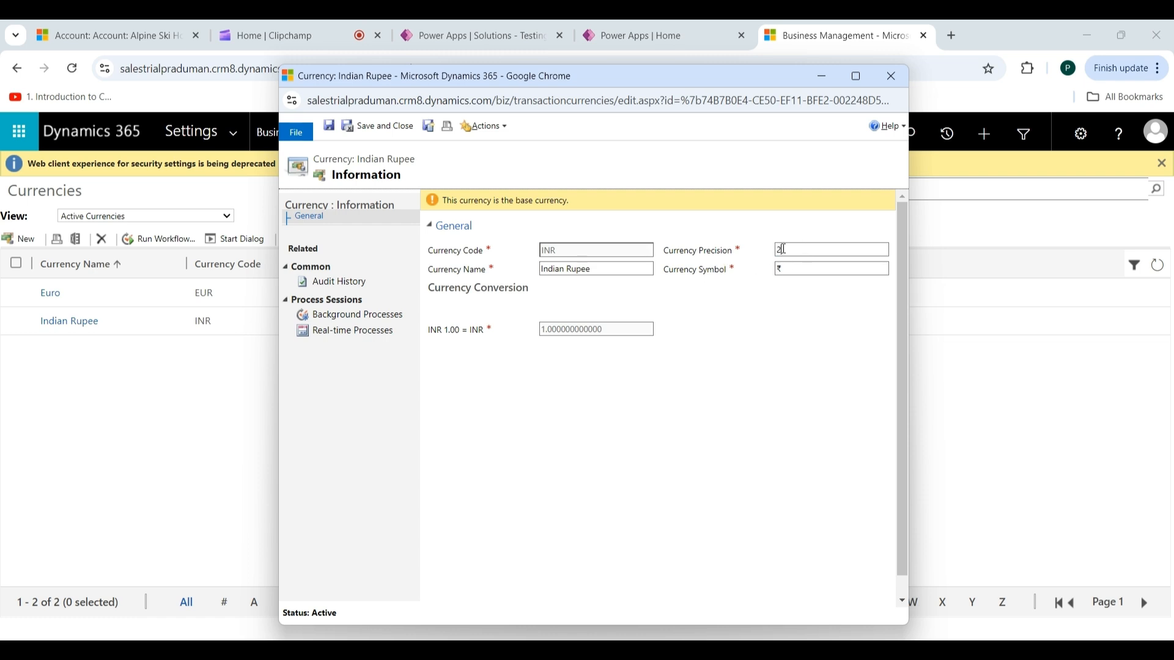
click(778, 269)
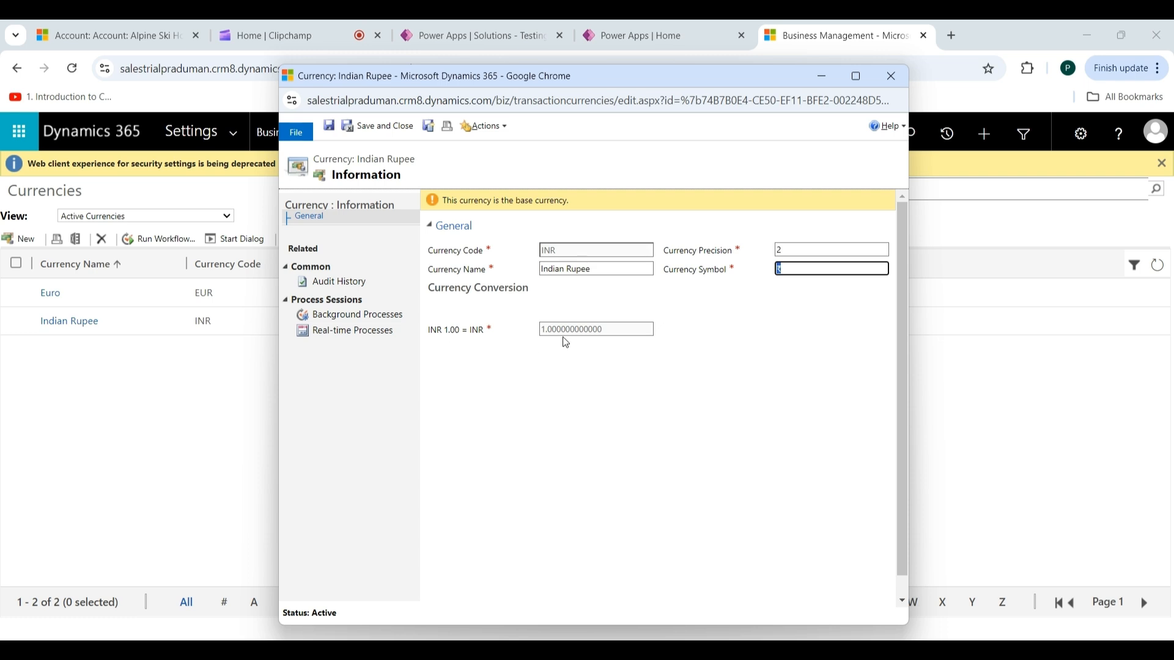
click(610, 334)
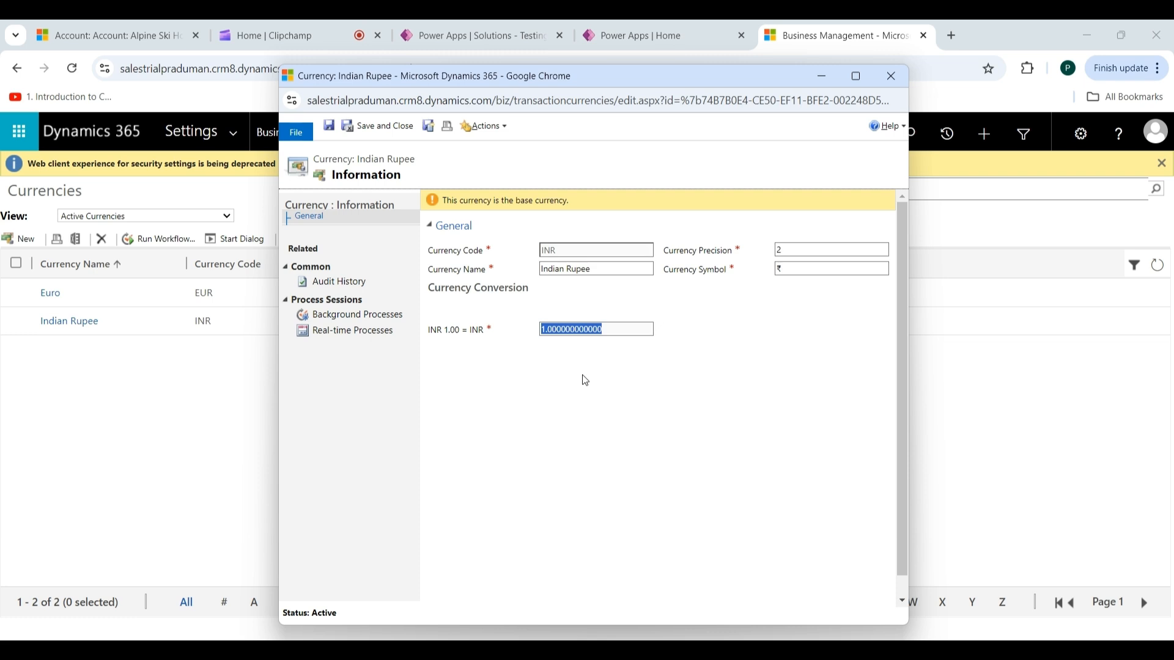
click(891, 75)
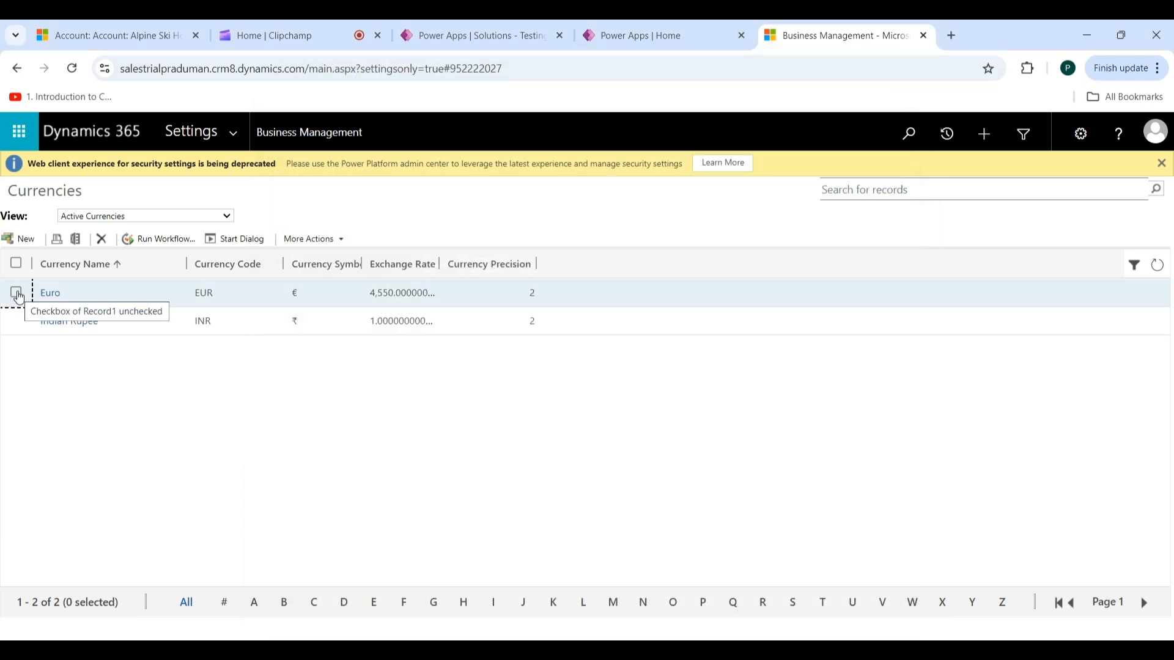
click(16, 293)
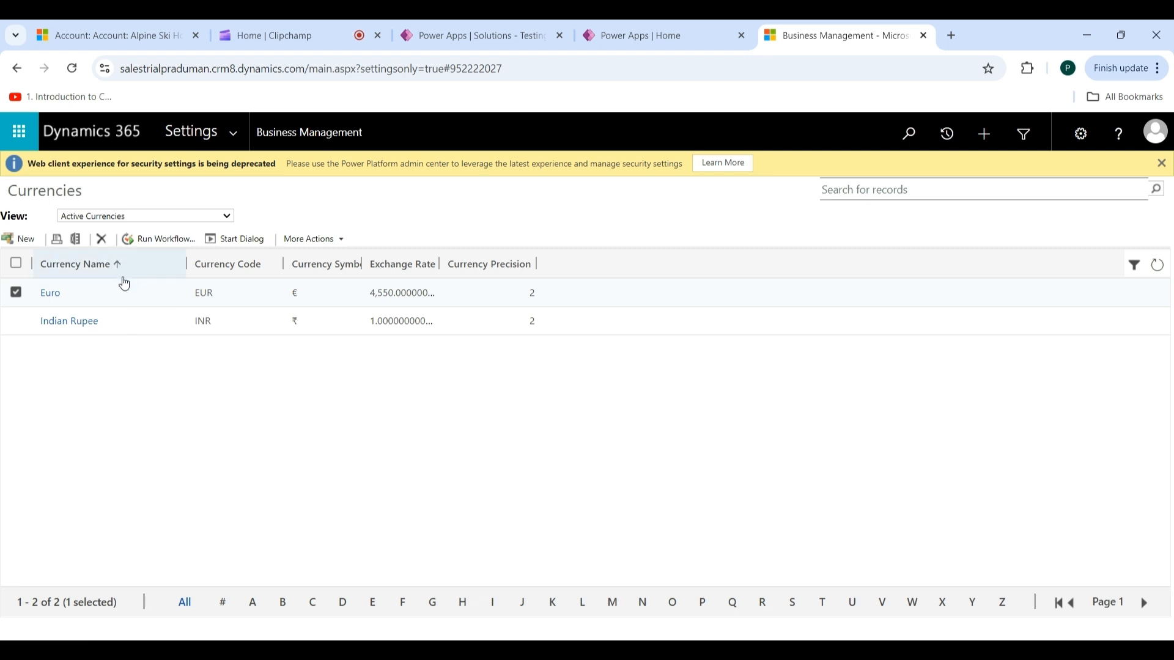
click(63, 401)
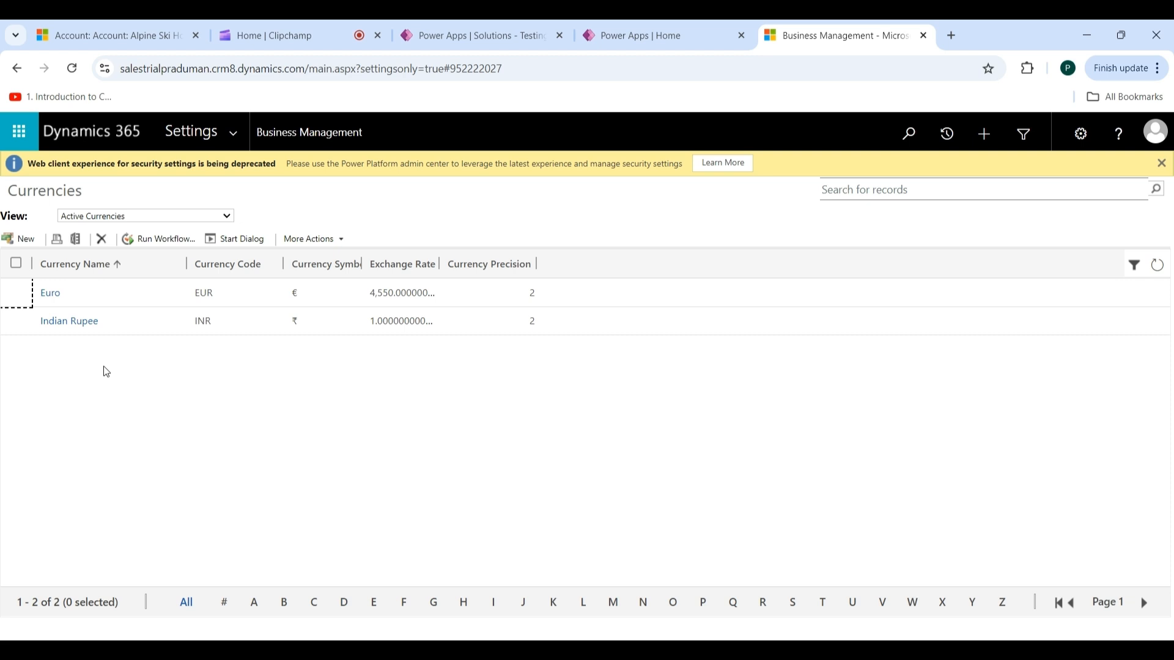
Start a new system currency and fill it from the currency lookup with Argentina's peso argentino (ARS).
click(27, 244)
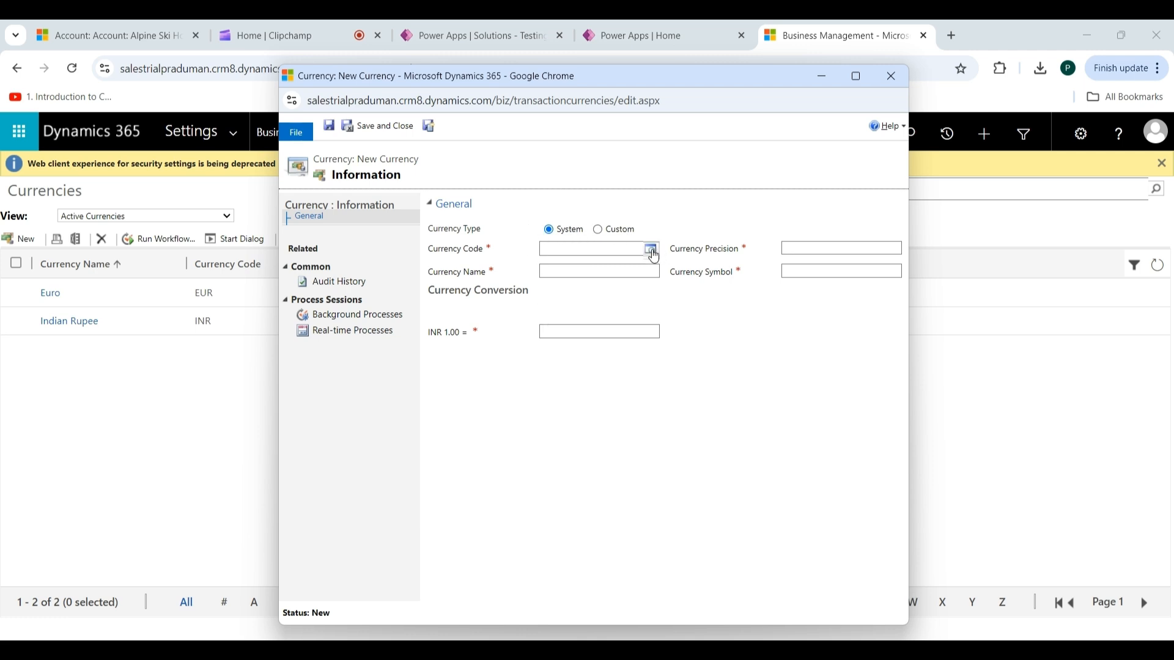
click(652, 250)
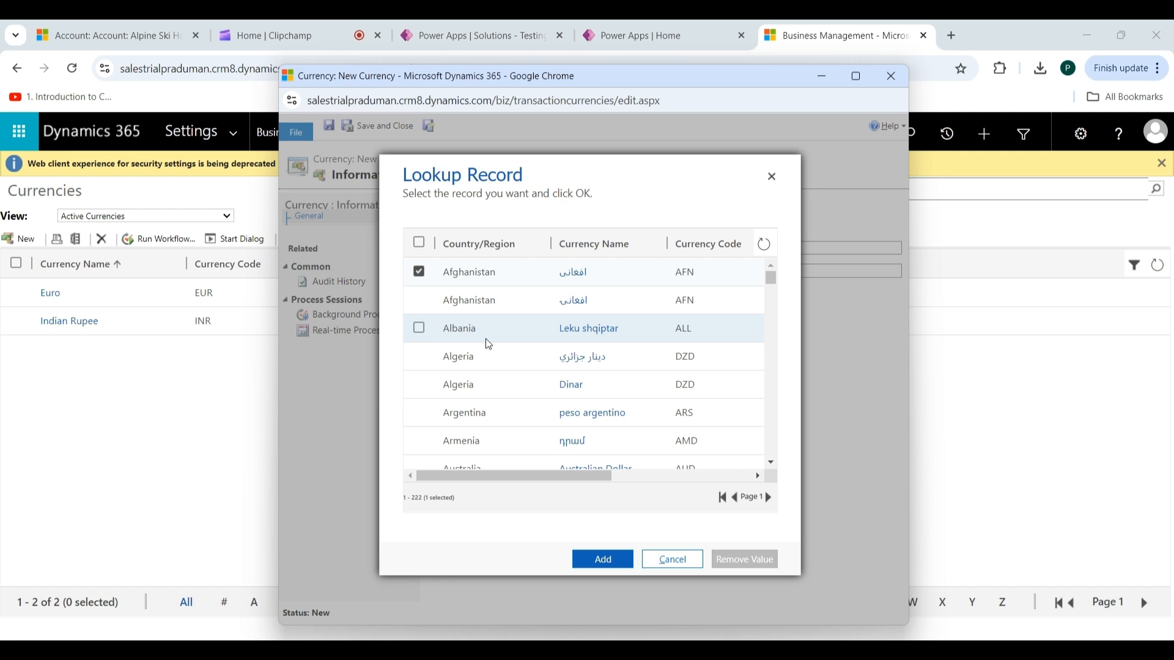
click(419, 413)
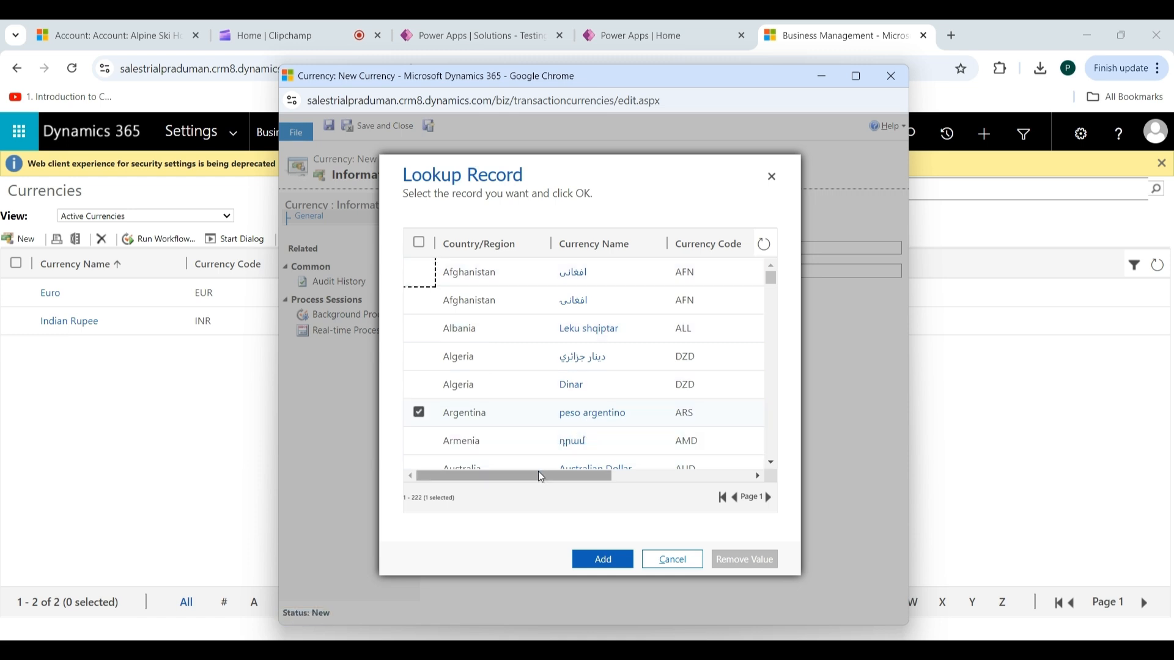
drag(541, 477, 707, 478)
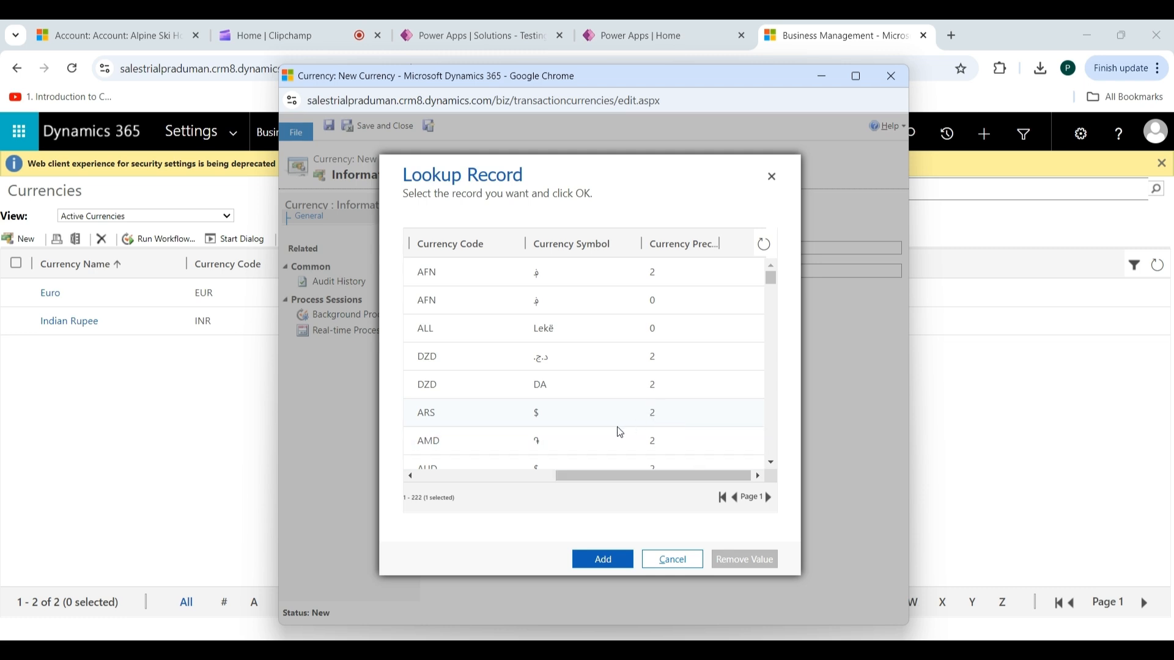
scroll(582, 386, left, 5)
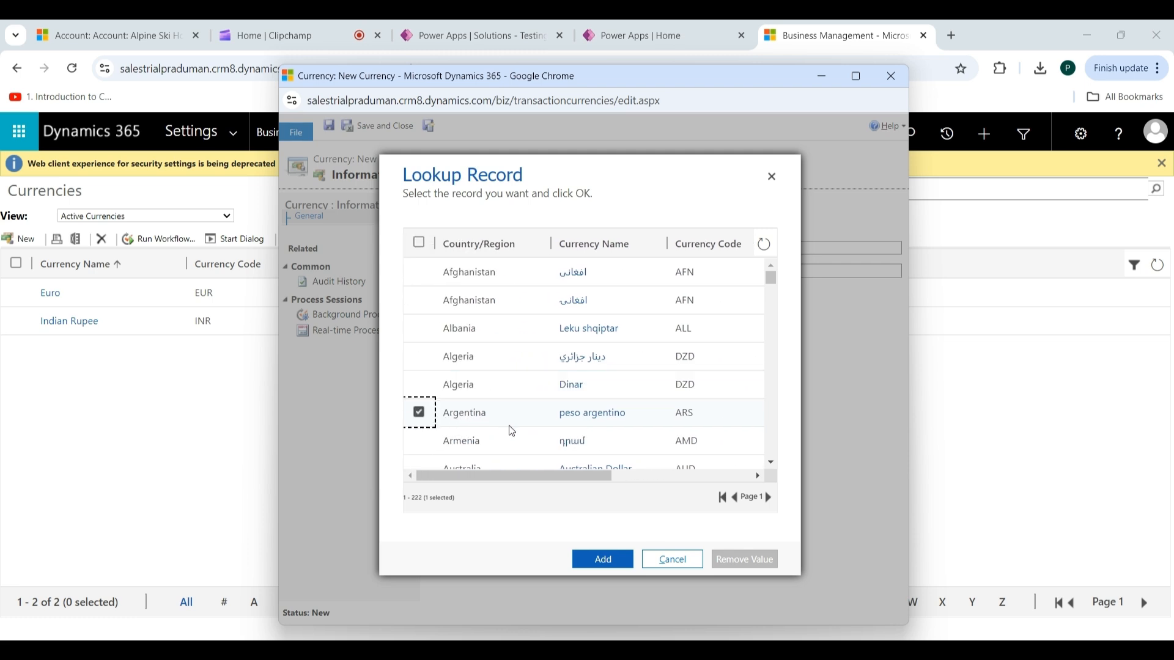
click(602, 559)
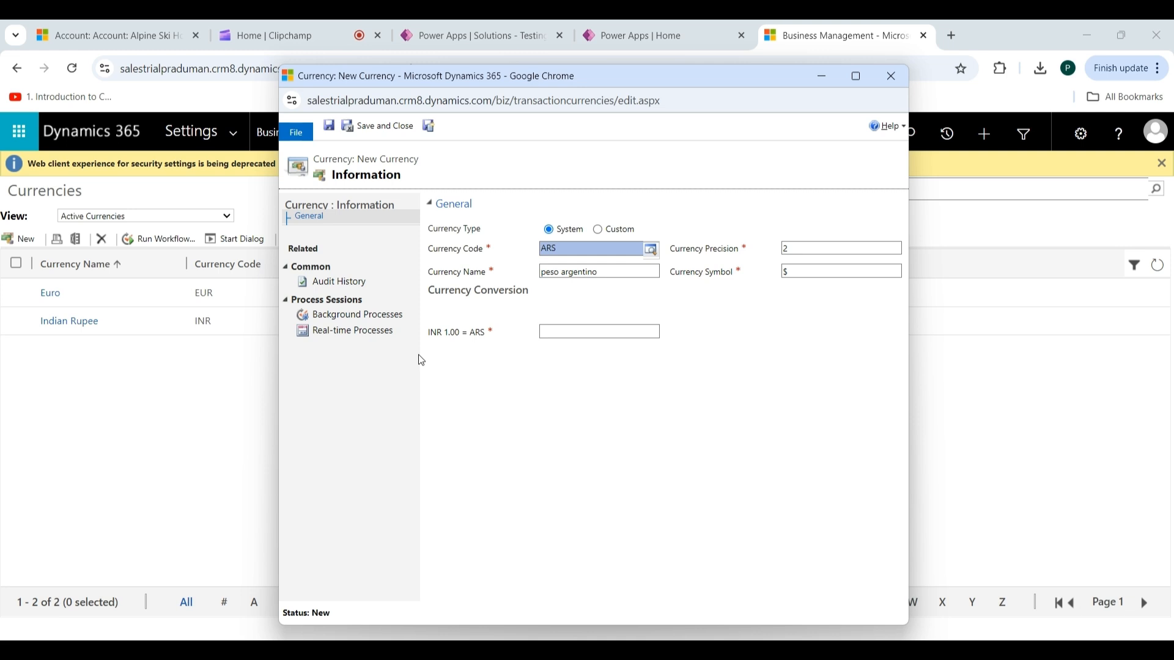
Set the INR to ARS conversion rate to 1.00, then save and close the new currency.
click(553, 335)
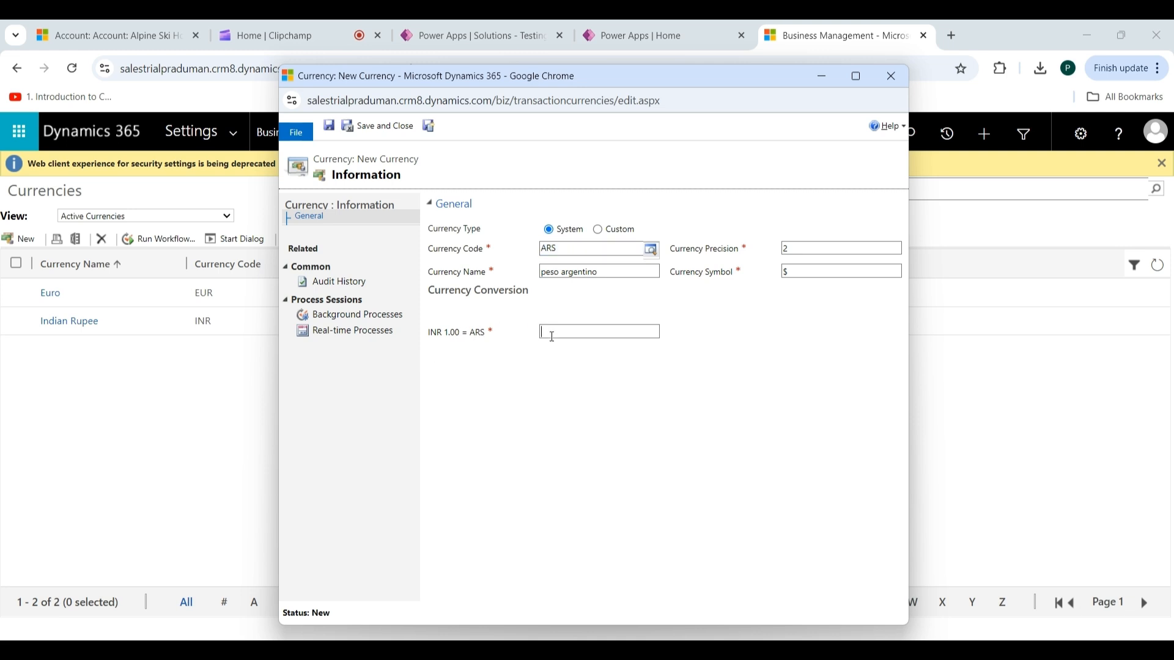
text(1.00)
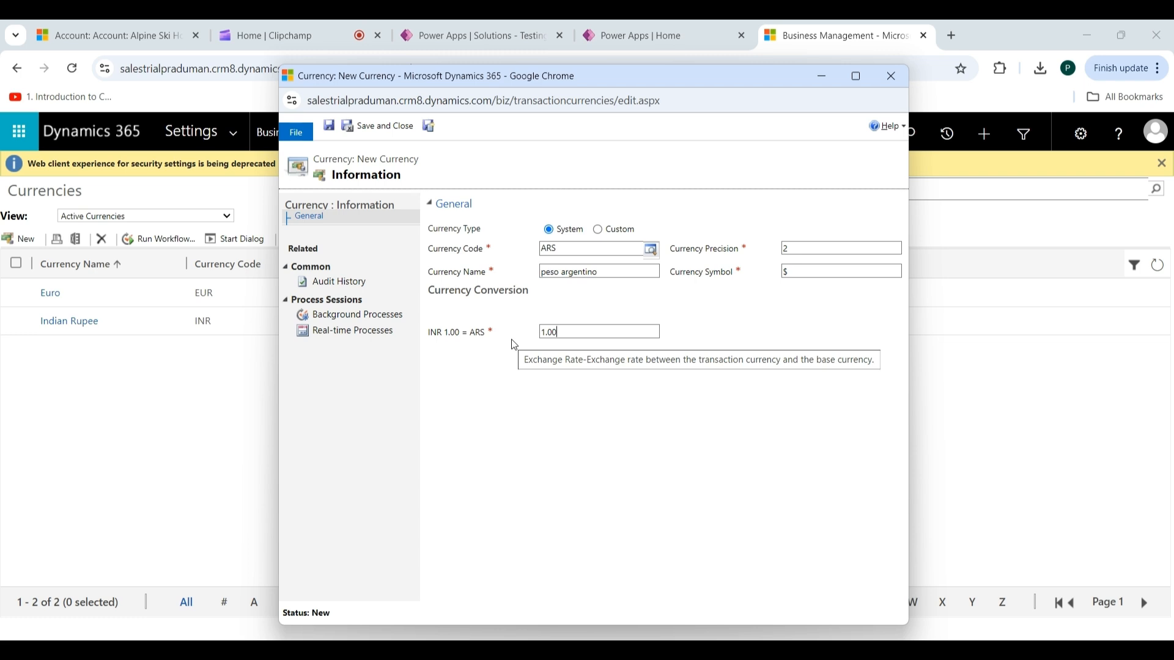
click(389, 132)
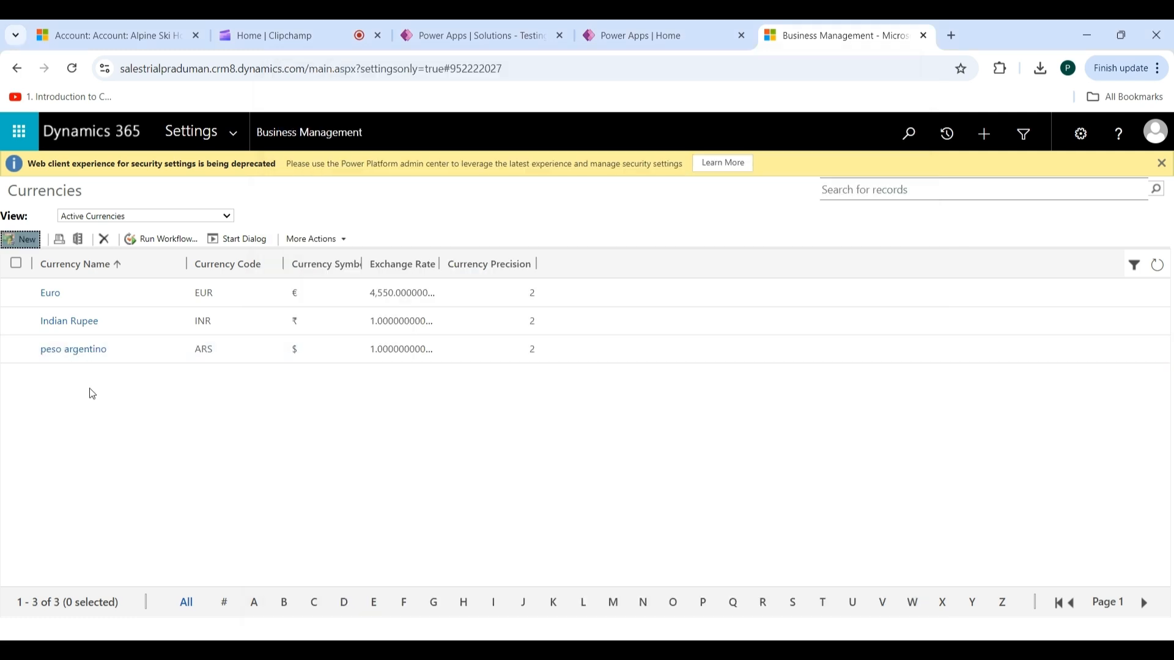
Start a new custom currency with code BTC, name Bitcoin and symbol B.
click(26, 240)
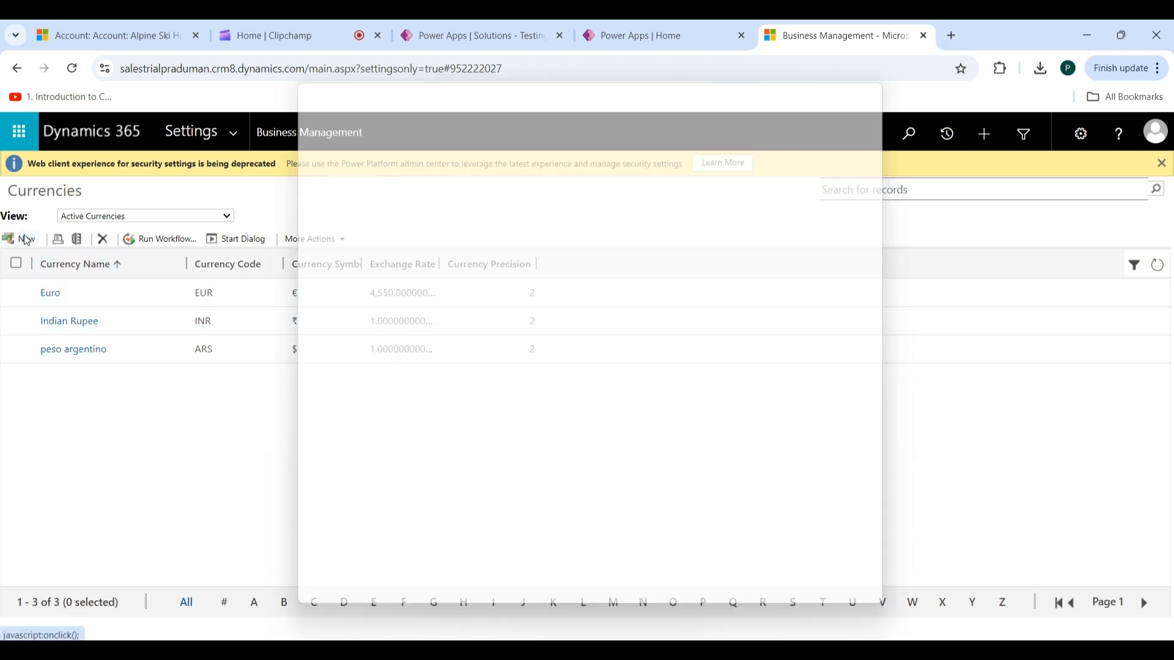
click(598, 230)
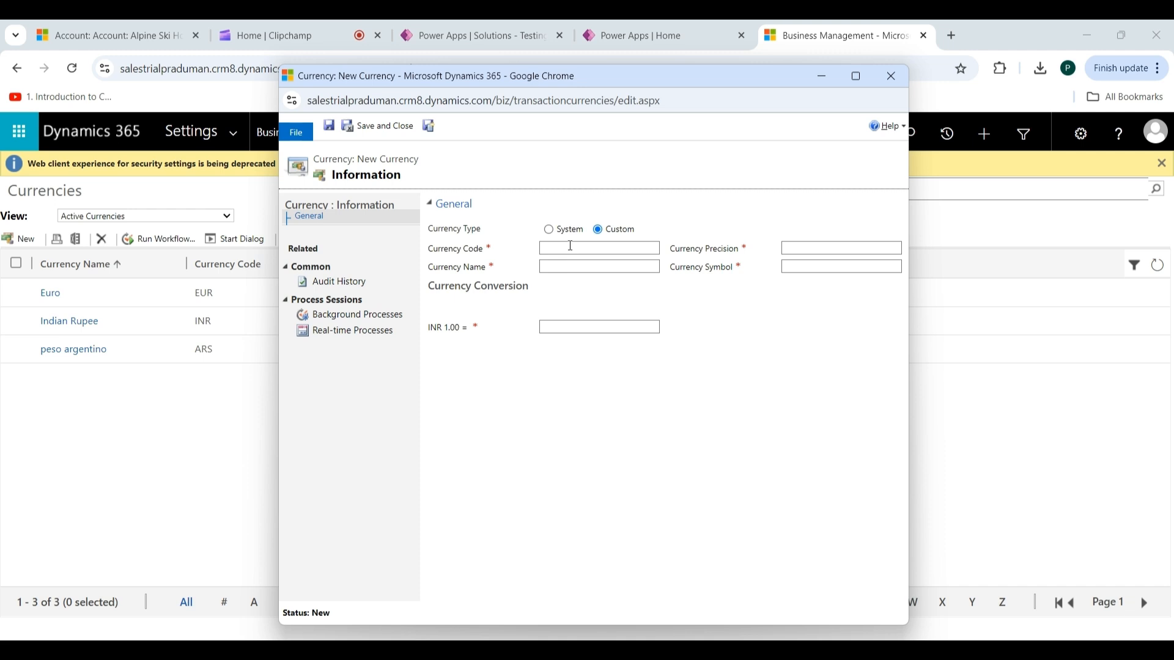
click(568, 245)
text(BTC)
click(586, 263)
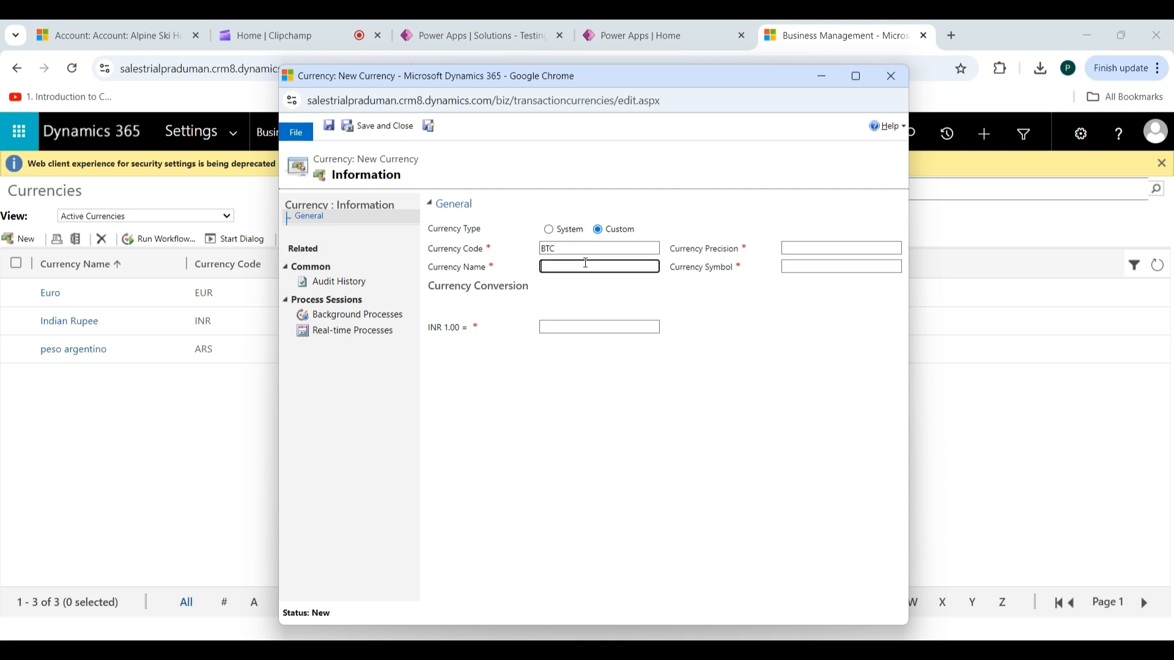
text(Bitcoin)
click(797, 265)
text(B)
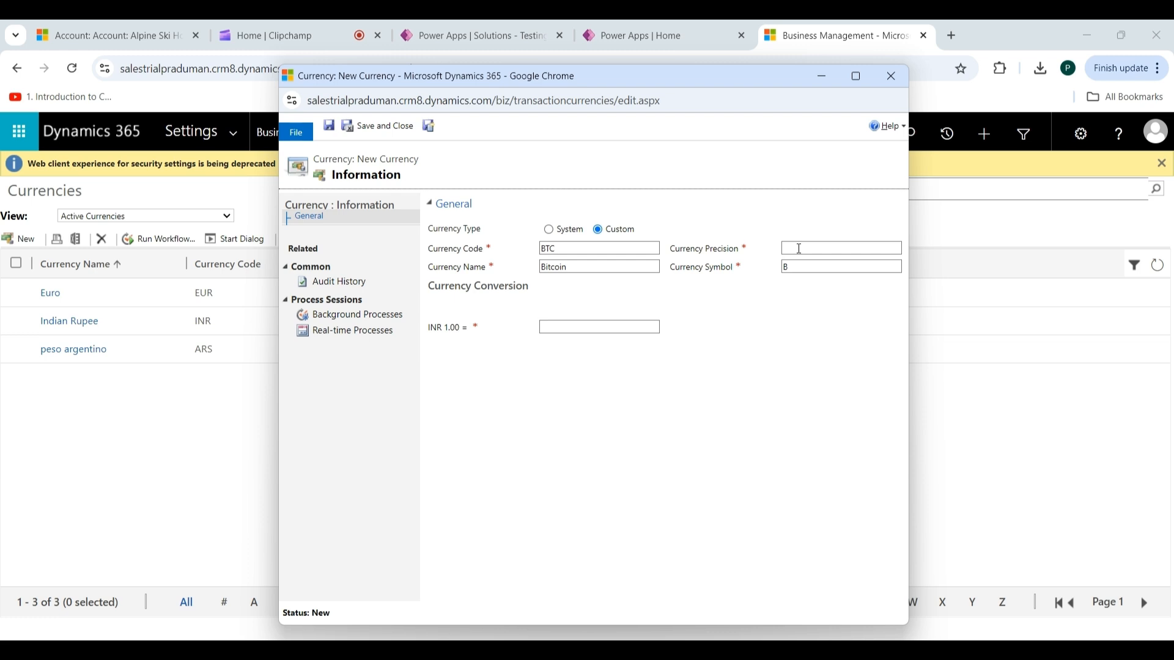
Set the Bitcoin currency's precision to 1 and its INR conversion rate to 0.0012, then save and close it.
click(799, 249)
text(1)
click(564, 323)
text(0.0012)
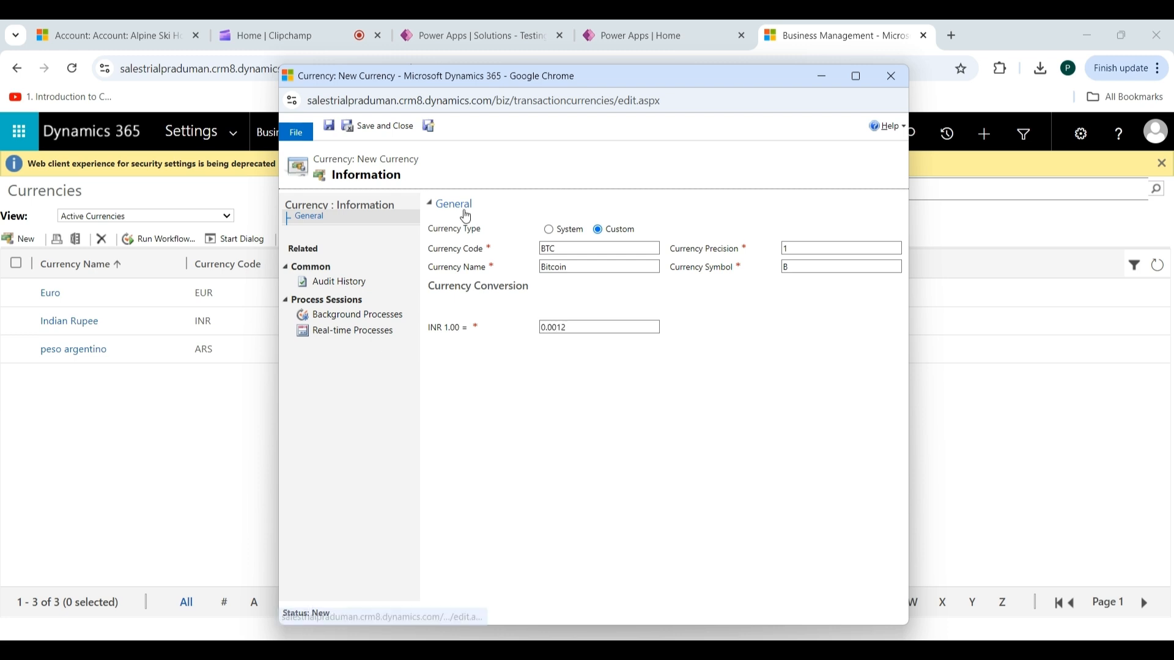
click(379, 127)
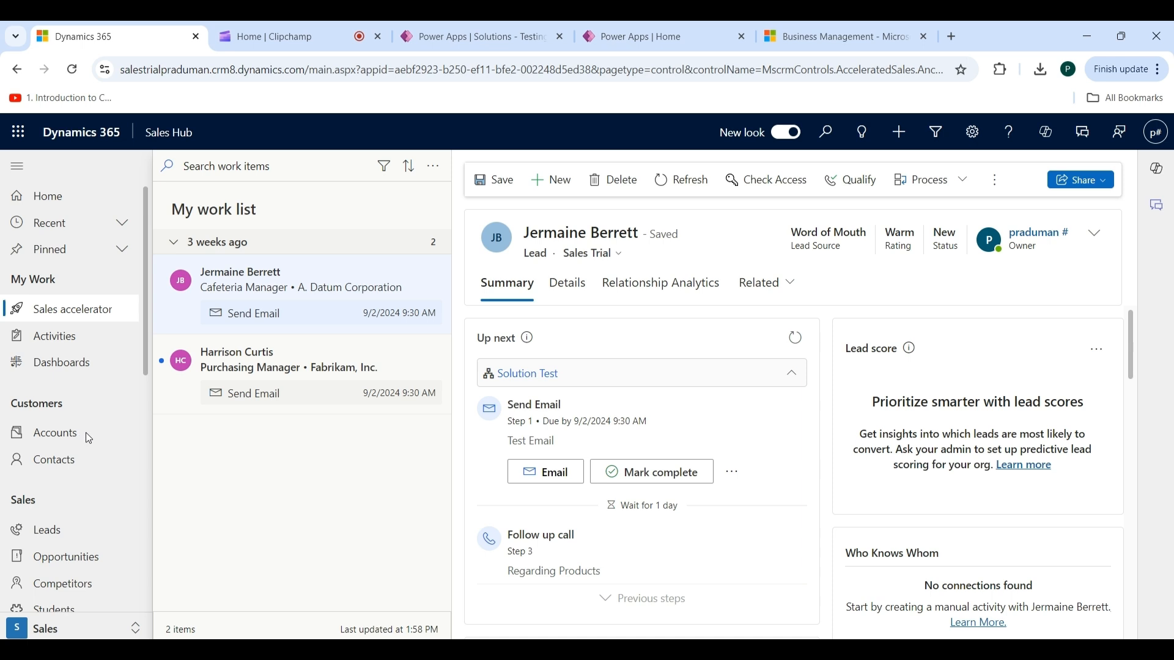
Create a new account named Testing in Sales Hub and save it.
click(74, 437)
click(426, 181)
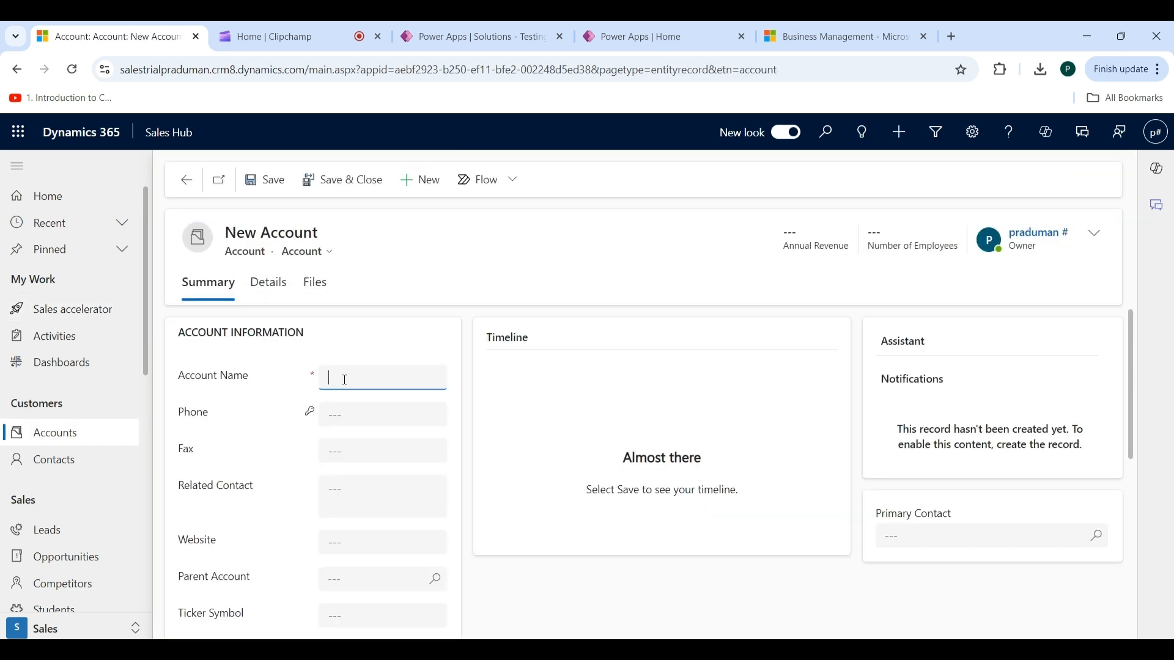
text(Testing)
click(269, 183)
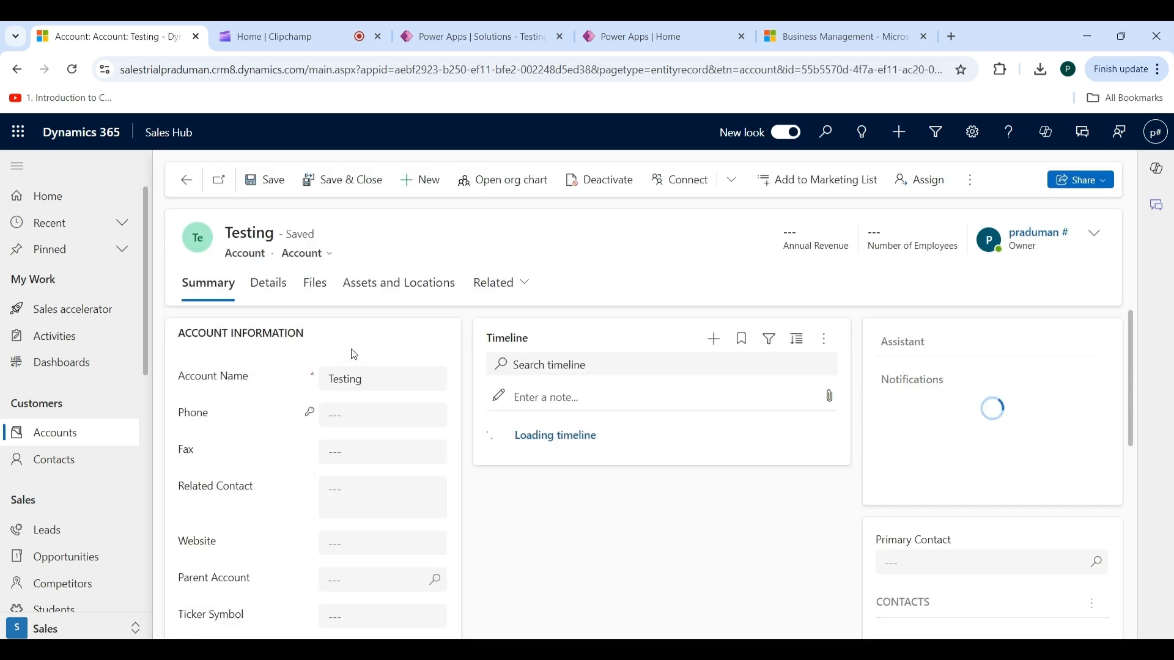
Change the billing currency in the Testing account's details to Bitcoin.
click(269, 288)
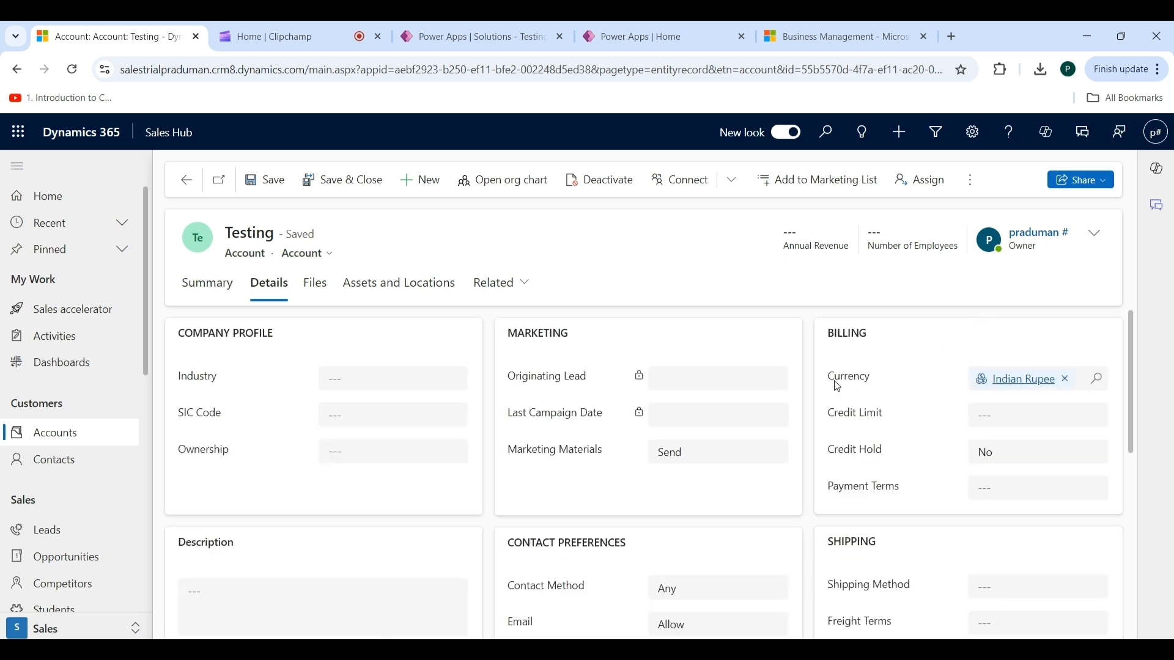
click(1101, 388)
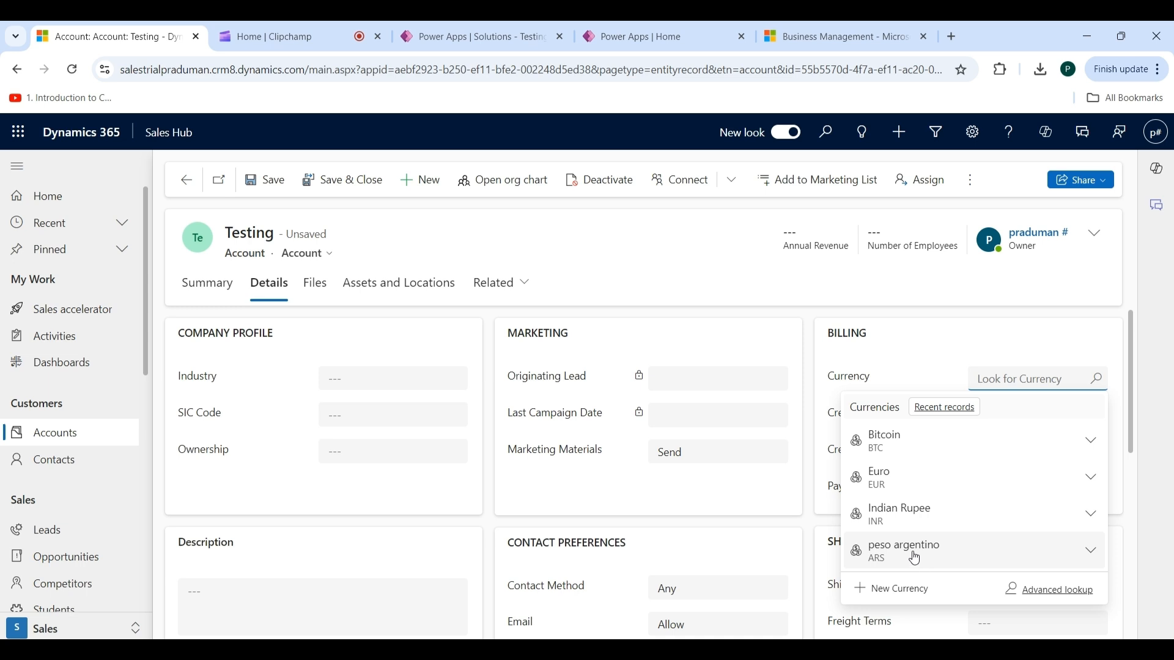
click(915, 448)
Set the Testing account's credit limit to 10,000 and save the record.
click(1004, 418)
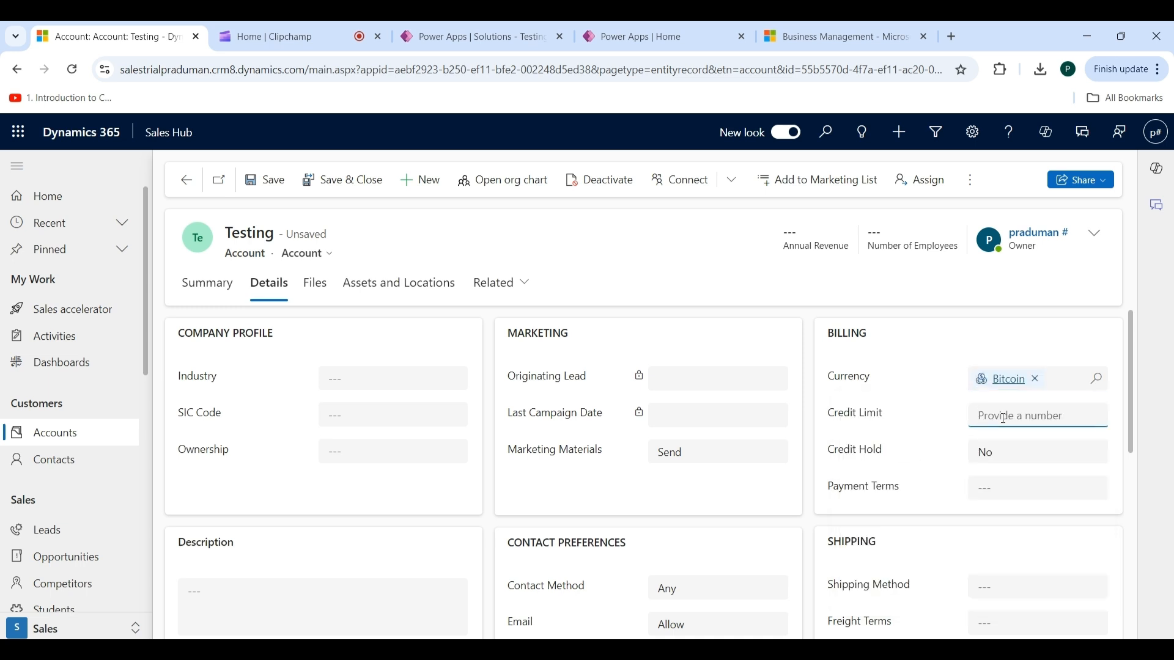
text(10,0)
text(0000)
click(411, 237)
click(254, 186)
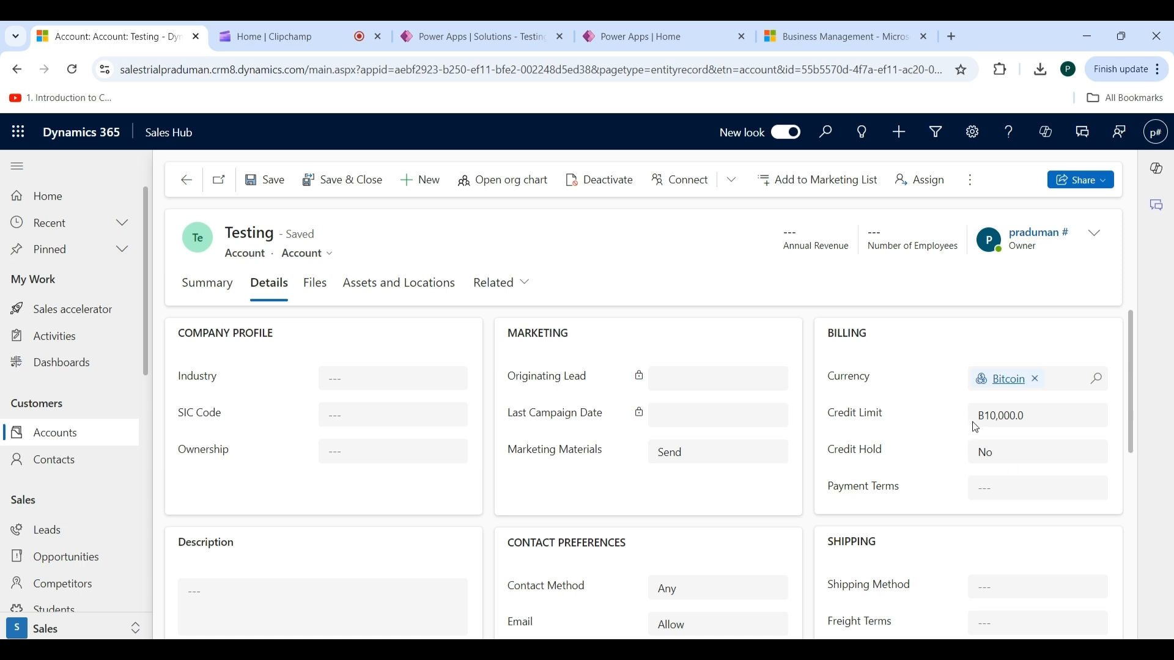